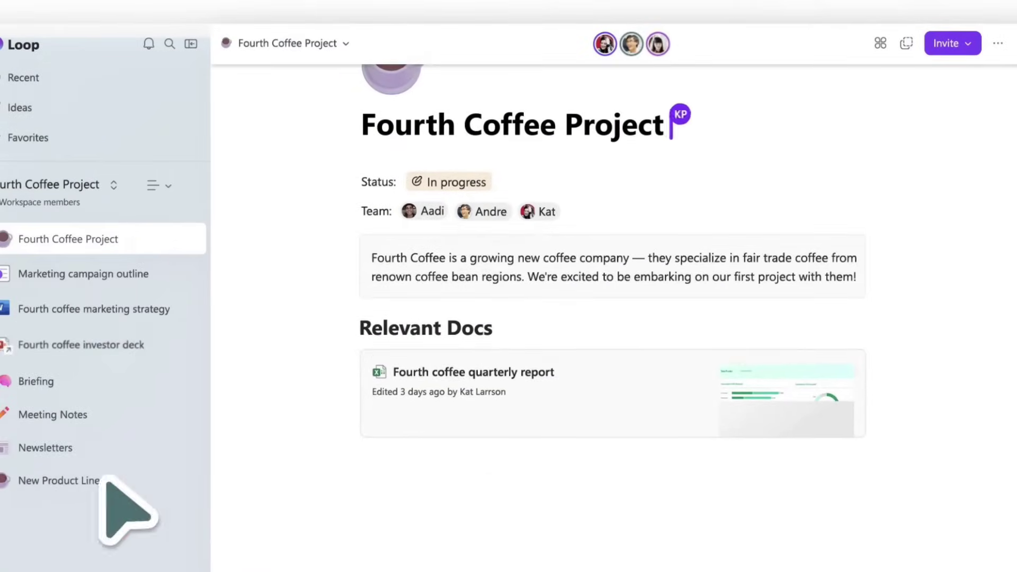
Step: Move the 'Fourth coffee investor deck' page under Vendors in the sidebar page list
text(@dais)
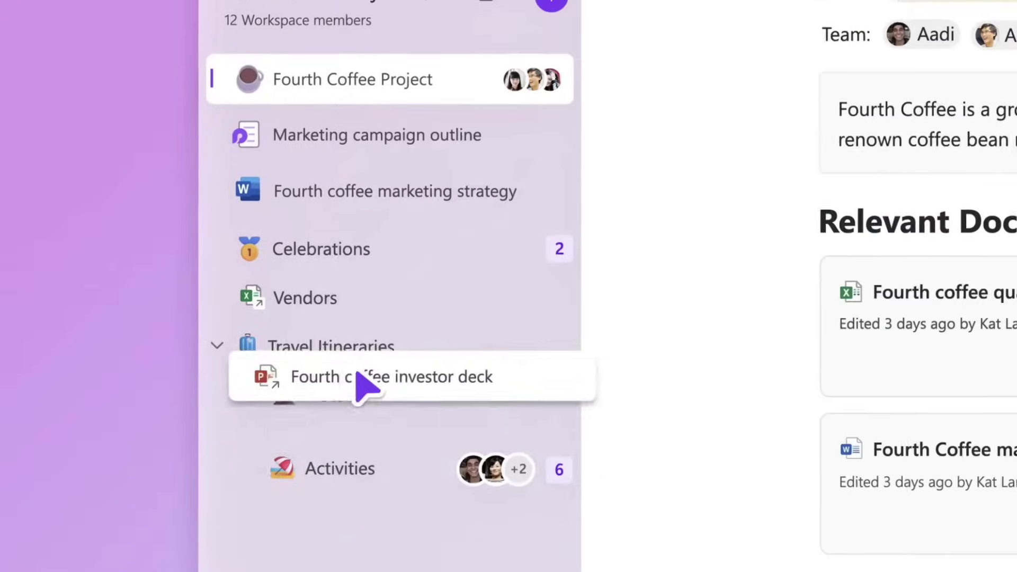
drag(357, 372, 357, 308)
Step: Open the Project Plan page and delete its Project start section
click(623, 30)
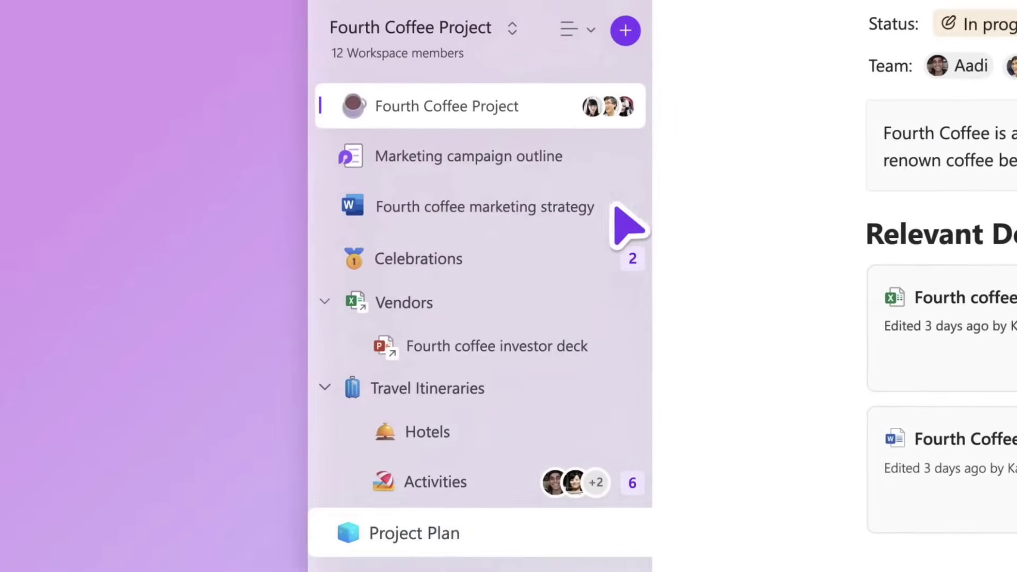
click(479, 530)
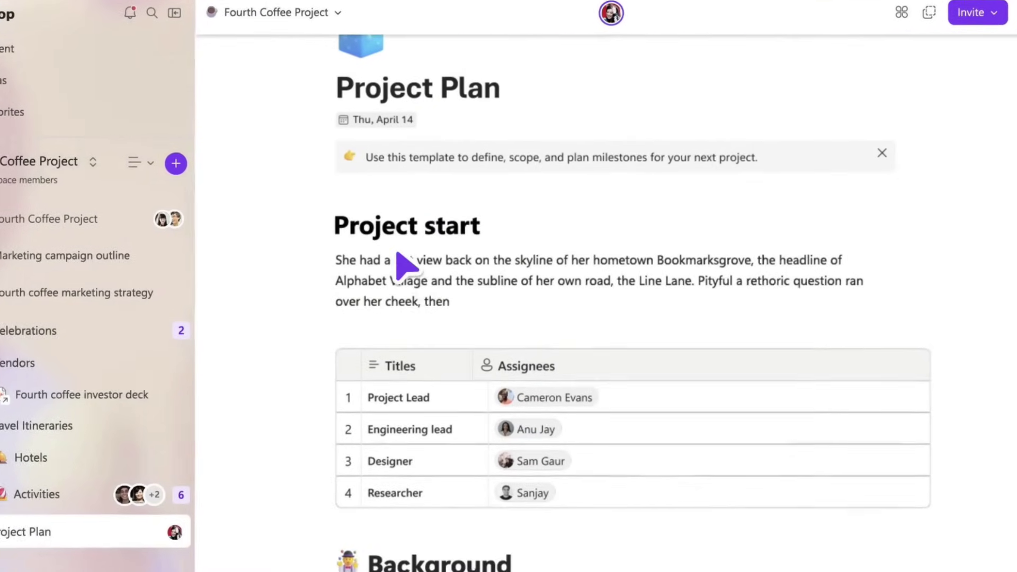
right_click(403, 260)
click(355, 210)
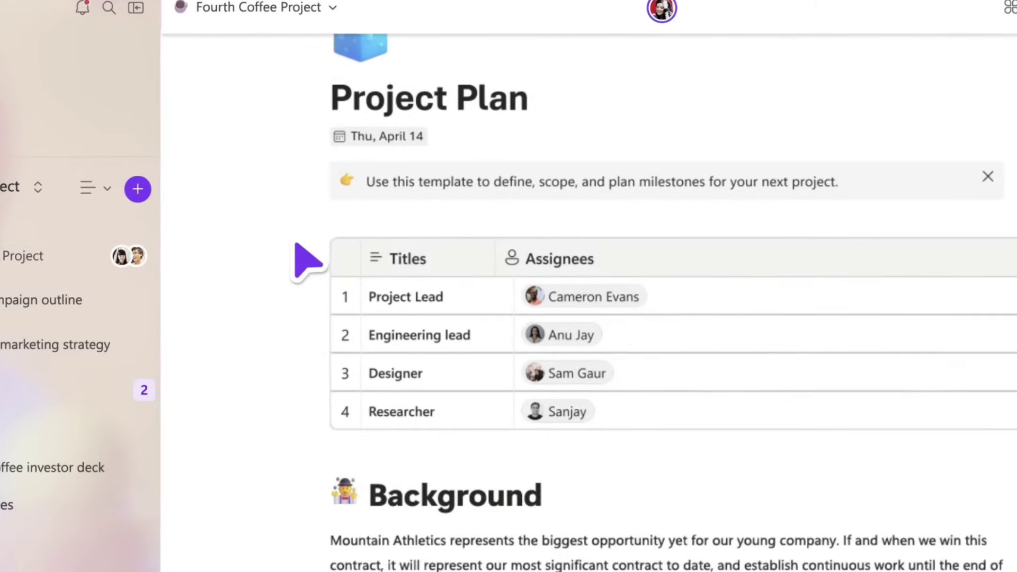
Step: Under Background, type 'Fourth Coffee ise excited to be embarking'
scroll(304, 339, down, 4)
click(345, 484)
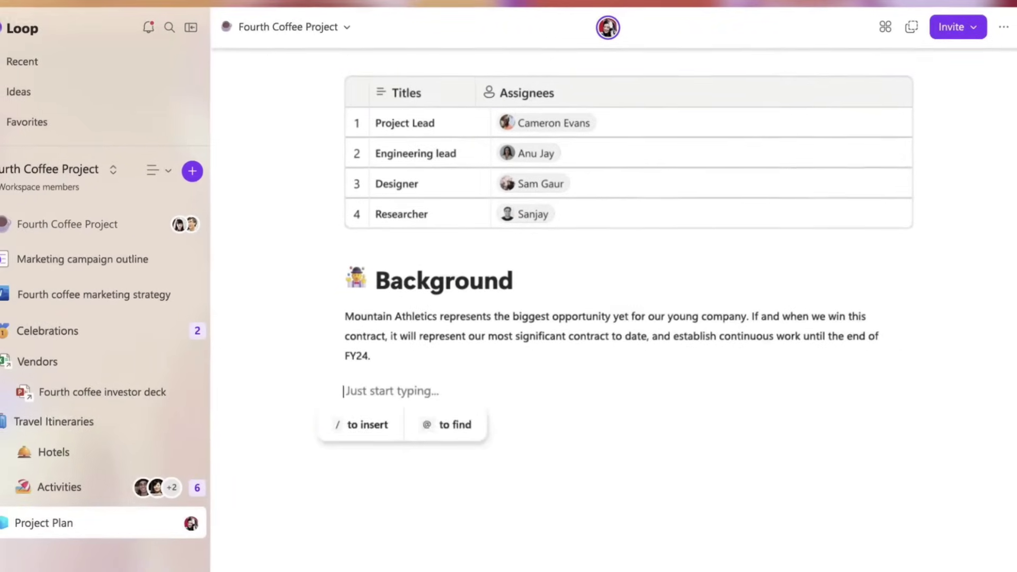
text(Fourth Coffee is a growing new coffee company — they specialize in fair trade coffee from renow)
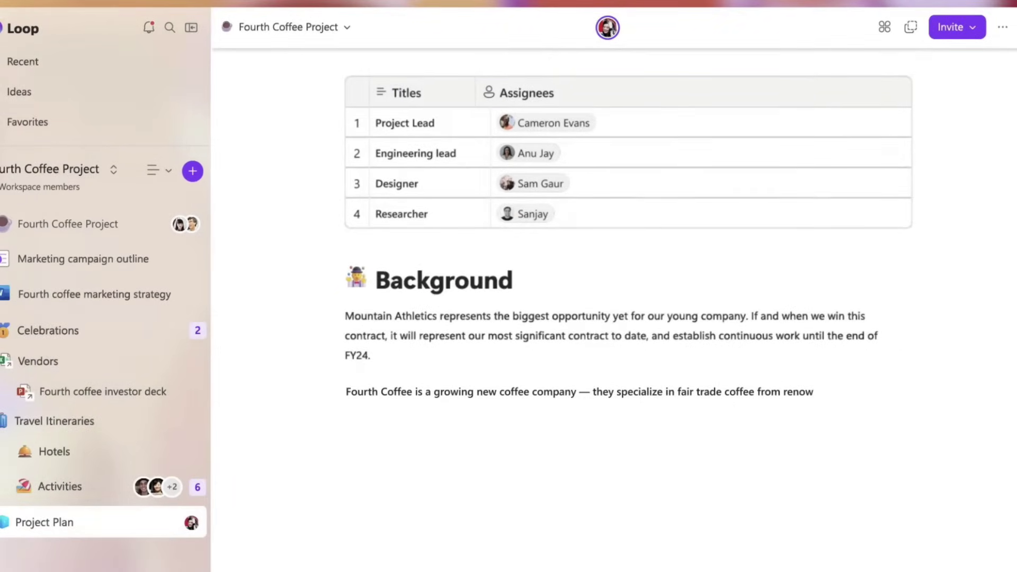
text(e excited to be embarking)
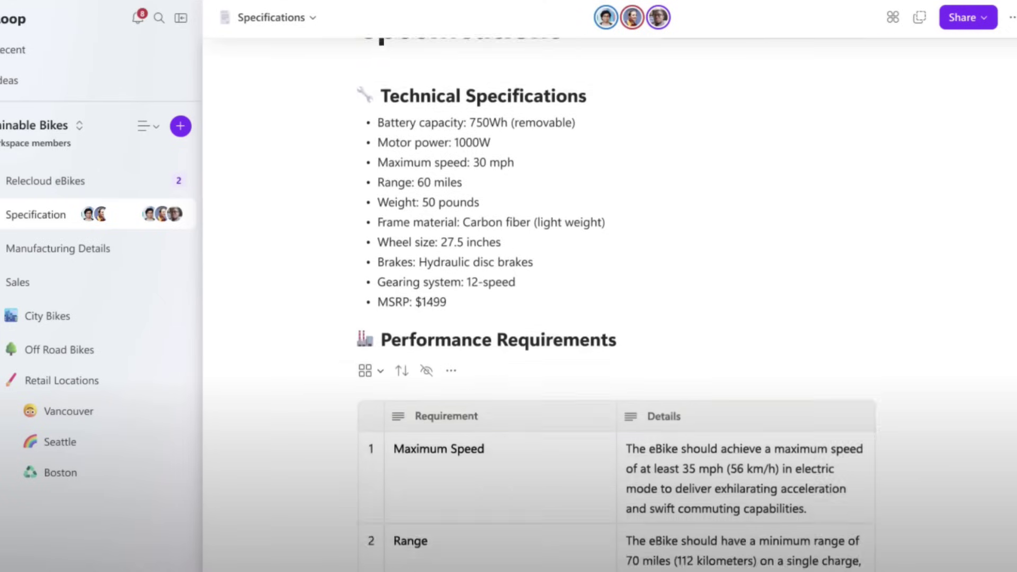
Step: Insert a Copilot Summarize page block under the Specifications title and dismiss the Copilot prompt
scroll(614, 318, down, 10)
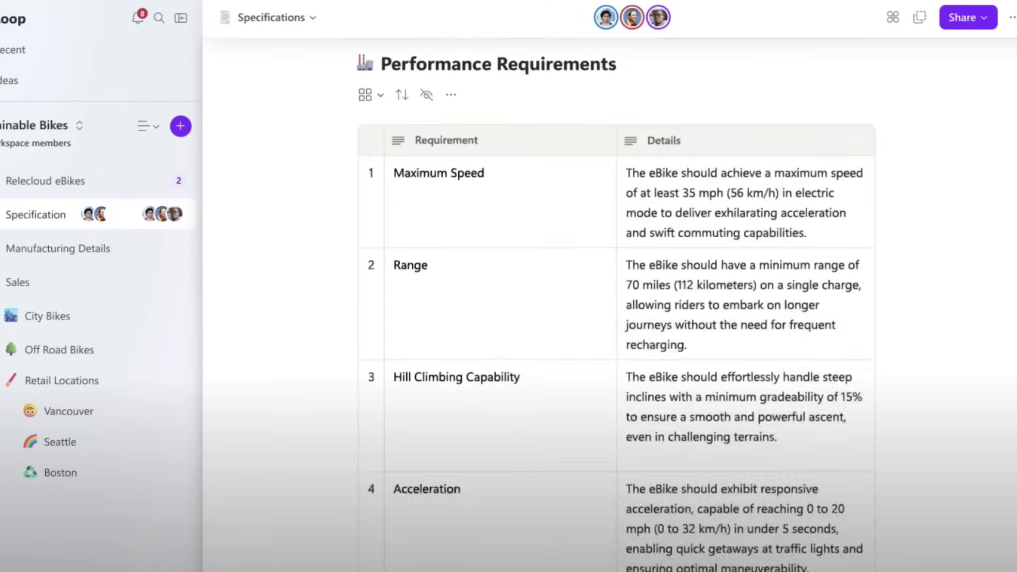
scroll(614, 317, down, 7)
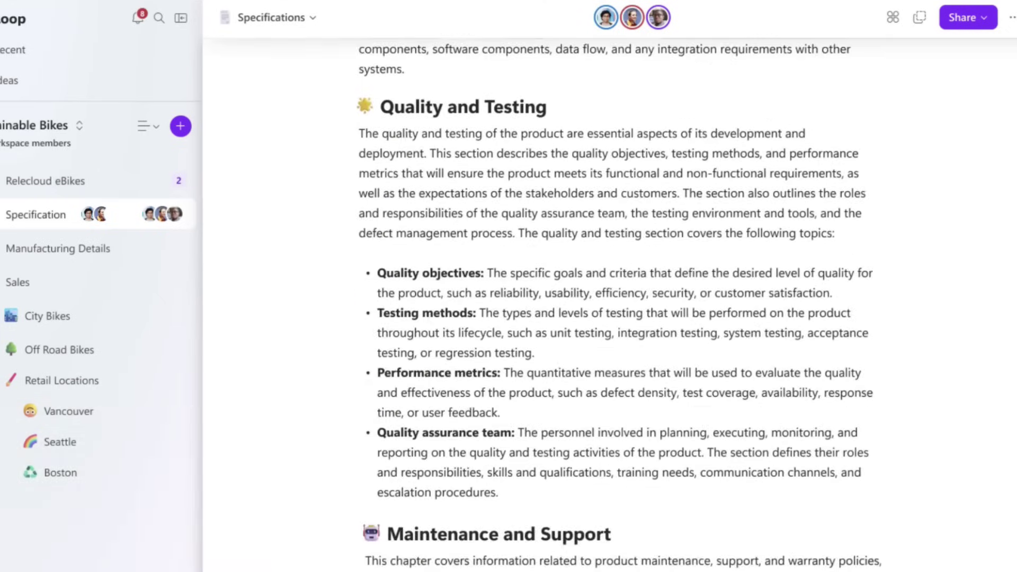
scroll(614, 318, up, 10)
scroll(288, 317, up, 10)
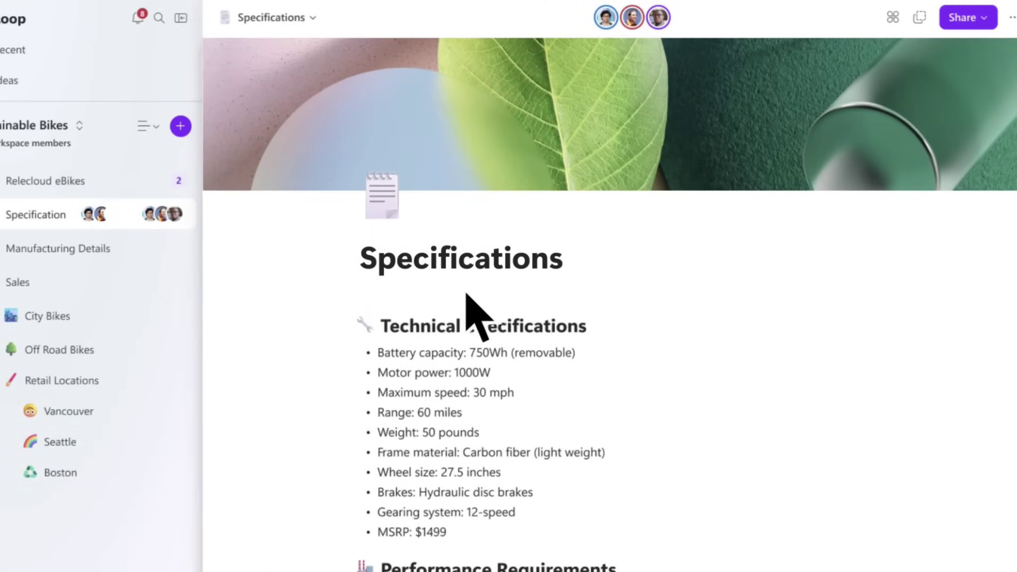
click(469, 294)
text(/)
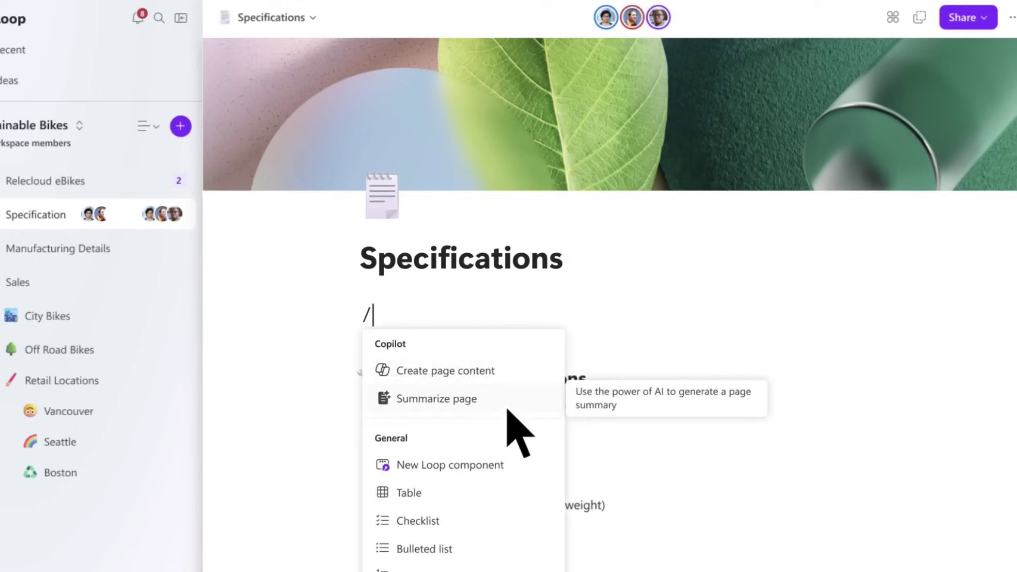
click(508, 409)
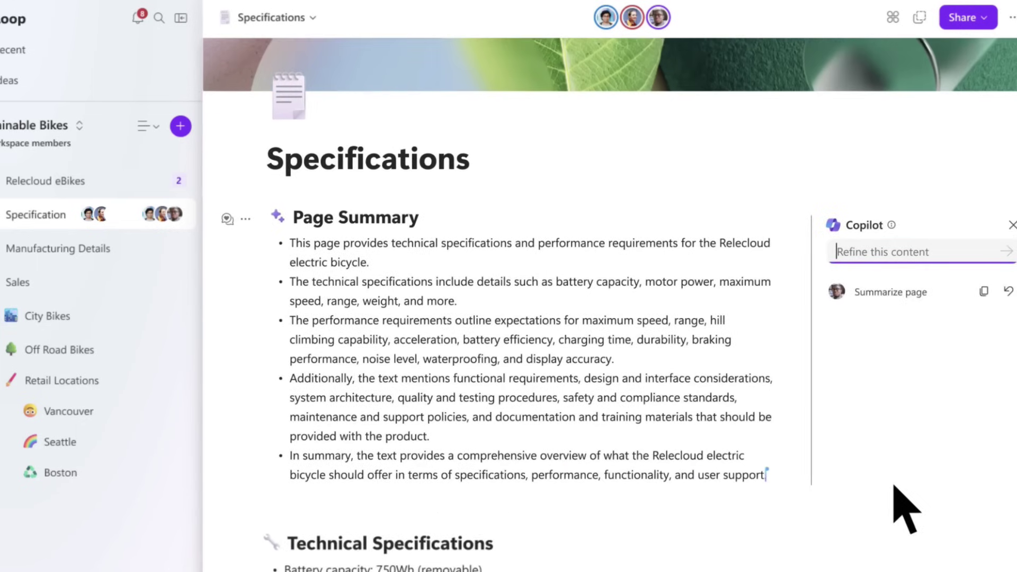
key(Escape)
scroll(906, 509, down, 10)
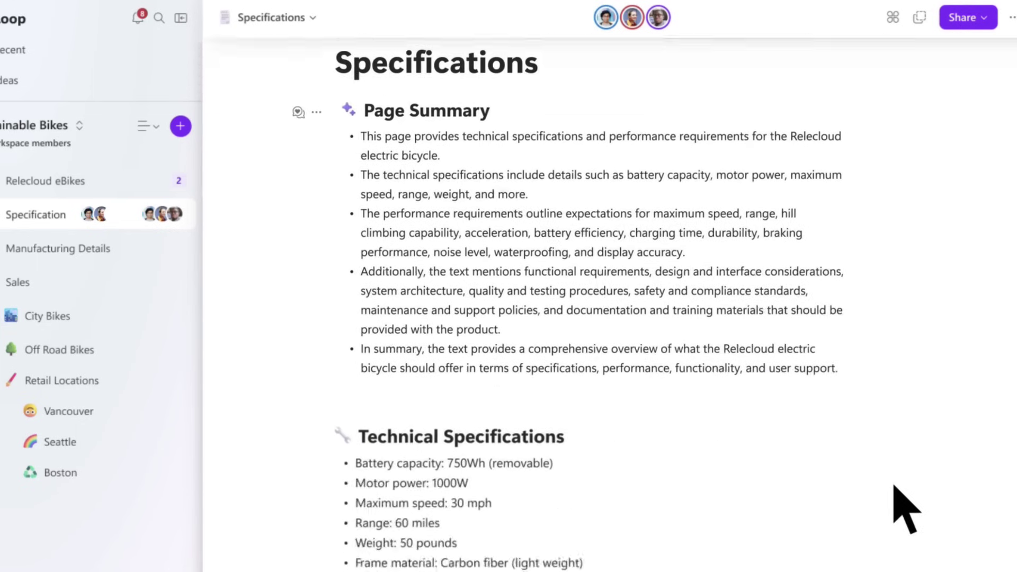
scroll(895, 490, down, 10)
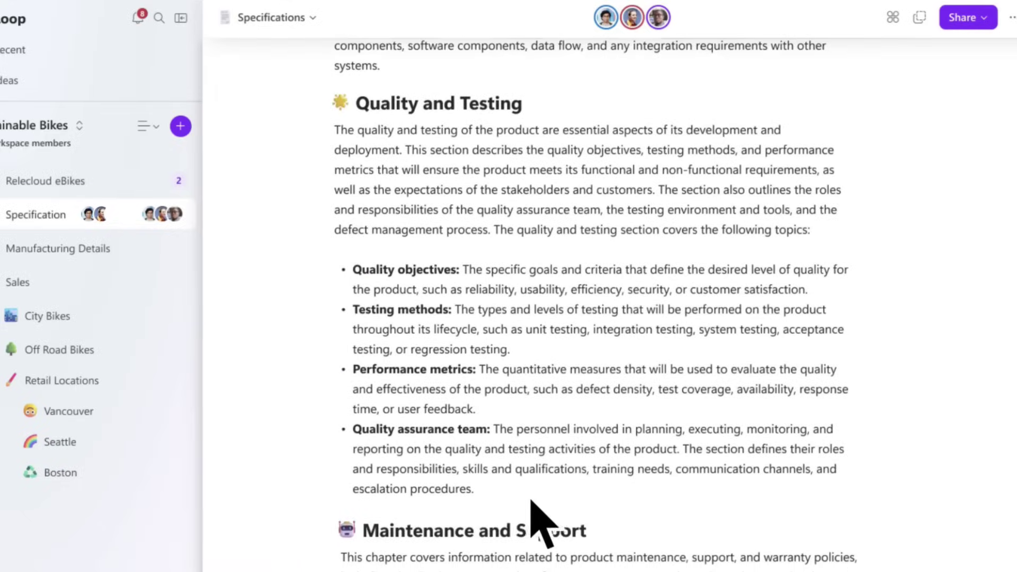
scroll(473, 511, down, 4)
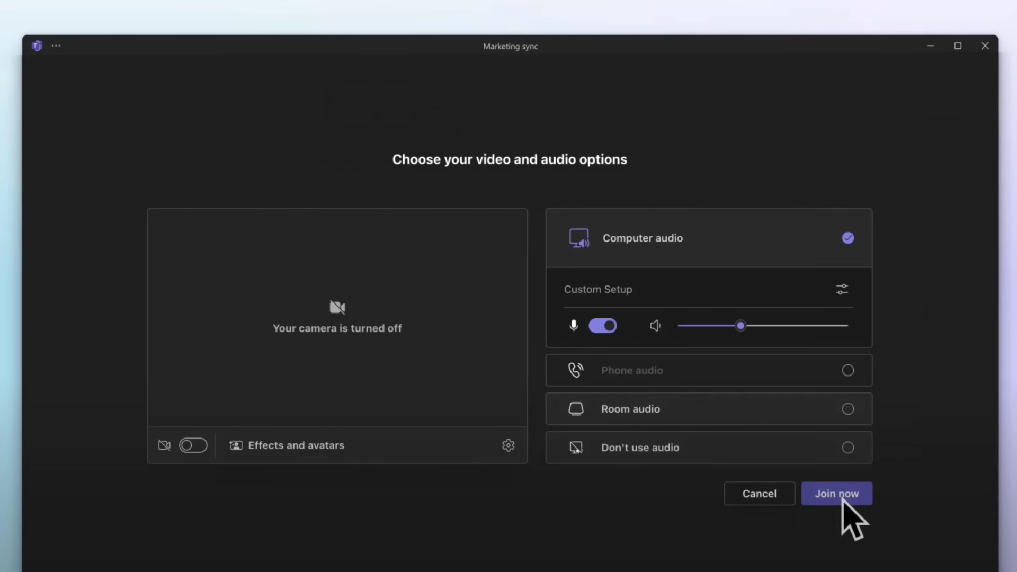
Step: Join Marketing Sync and start a 'Brief on the new project' agenda item mentioning a teammate
click(840, 493)
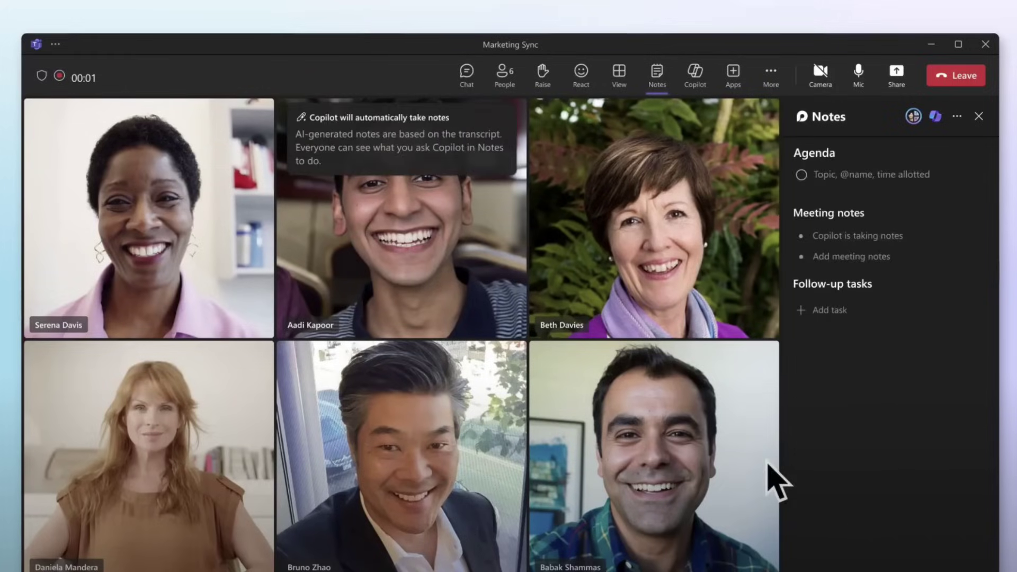
text(Brief on the new project @Baba)
key(Return)
Step: Set it to 20min, add a 15min 'Brainstorm what makes a successful CSP' item, and note key characteristics
text(, 20min)
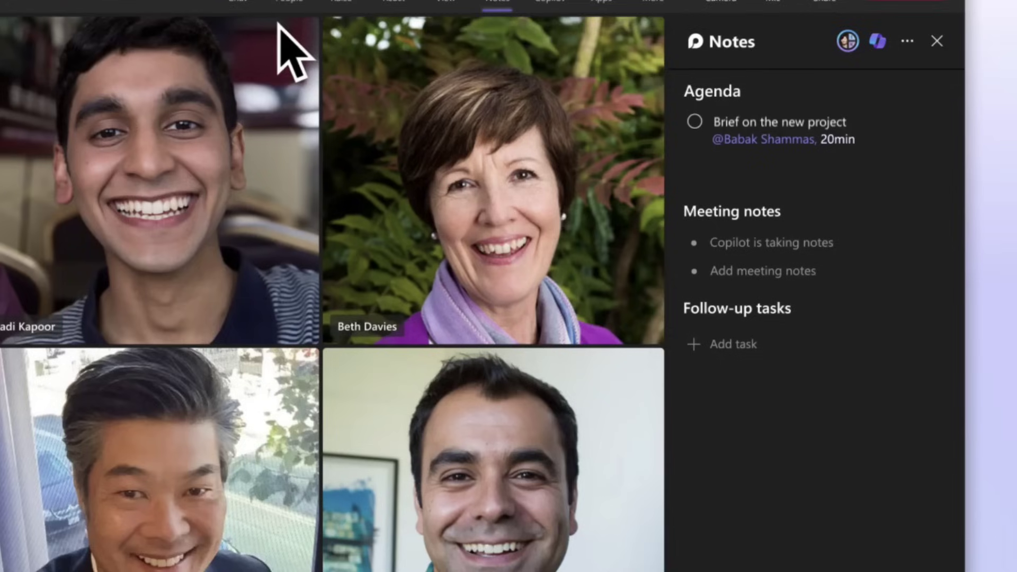
text( Brainstorm what makes a successful CSP @Daniela)
key(Return)
text(, 15min)
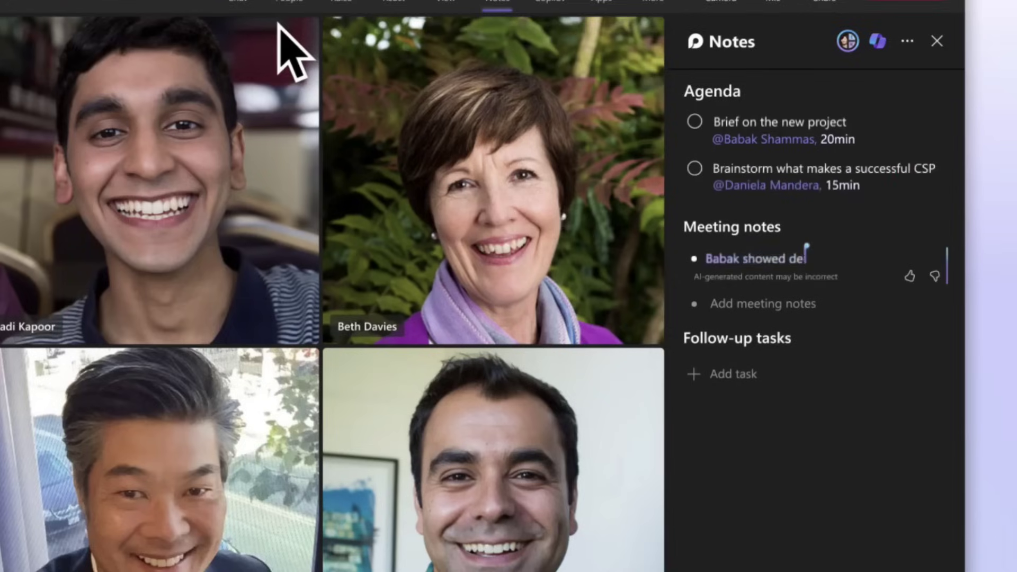
text(T)
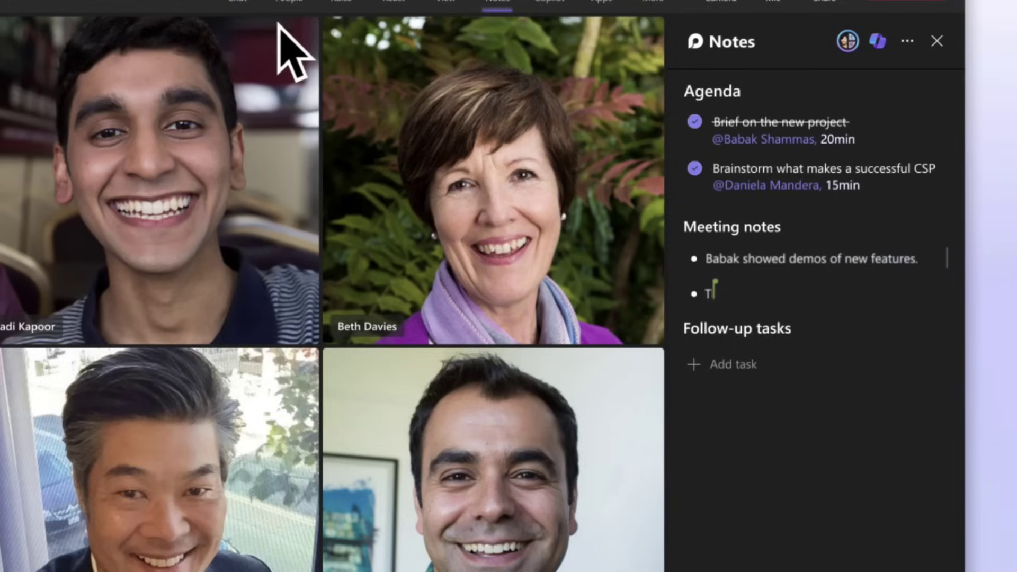
text(he team agreed that a strong framework and)
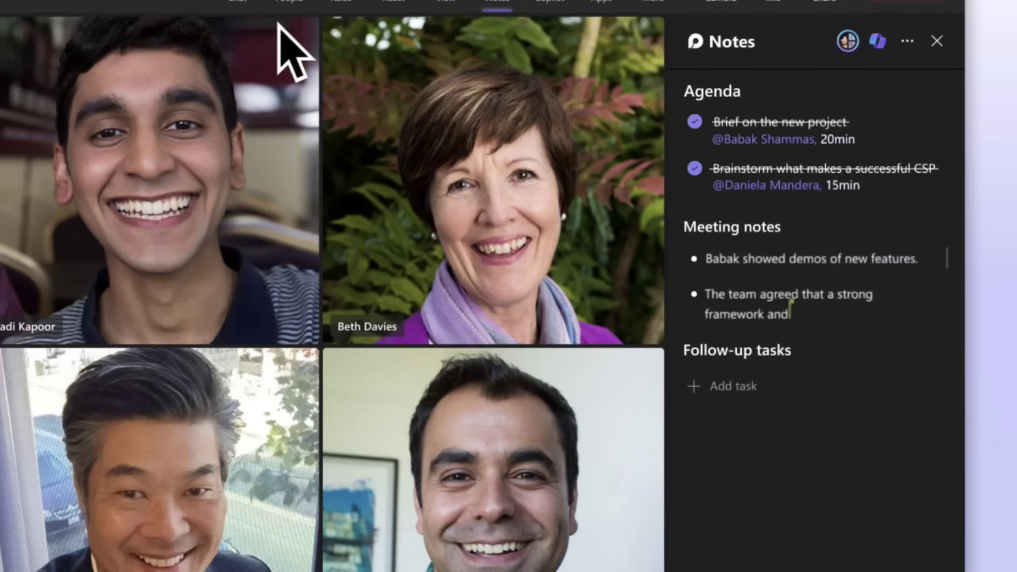
text( well staffed team were key characteristics.)
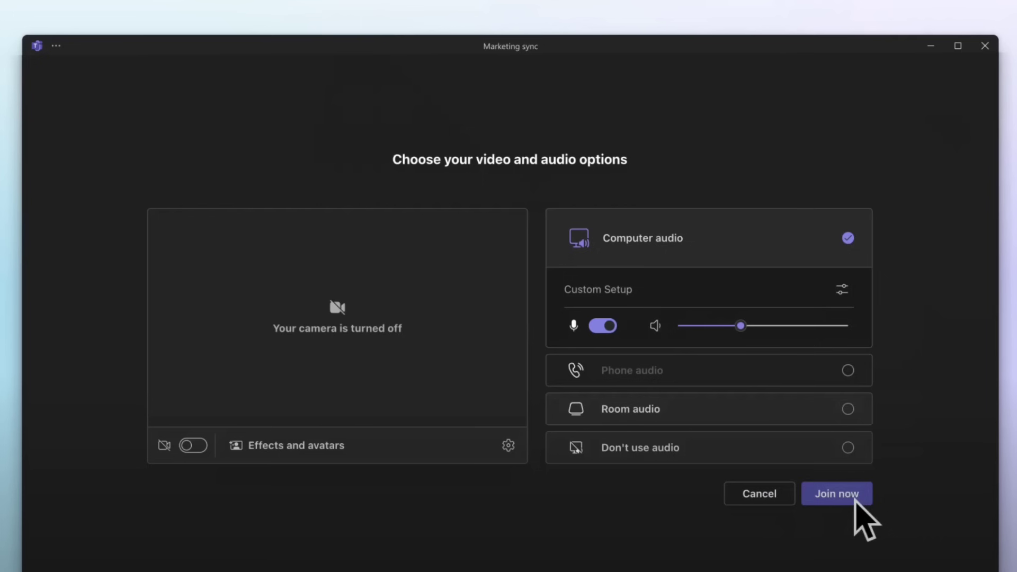
click(847, 495)
Step: Enter the Marketing sync meeting from the pre-join screen with Computer audio and camera off
click(843, 501)
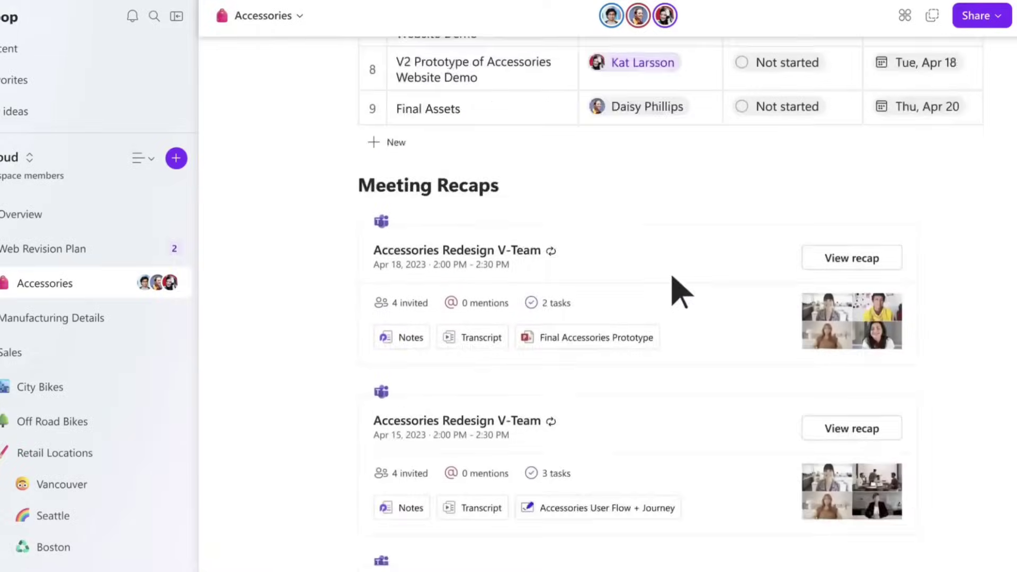
Step: Create a new page and have Copilot reuse the Accessories page, prompted 'change content to be about eBikes'
scroll(670, 288, up, 15)
click(177, 159)
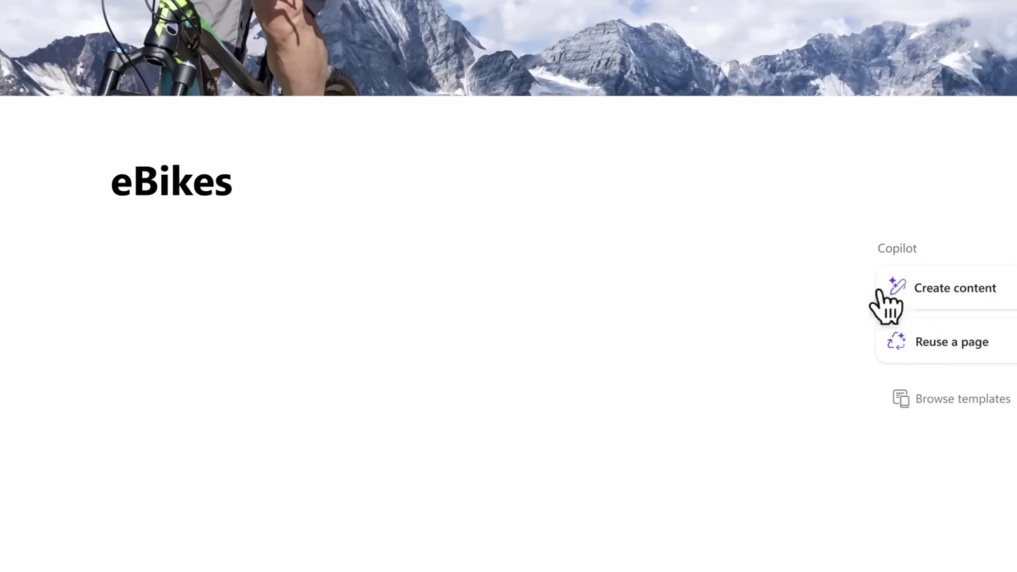
click(959, 342)
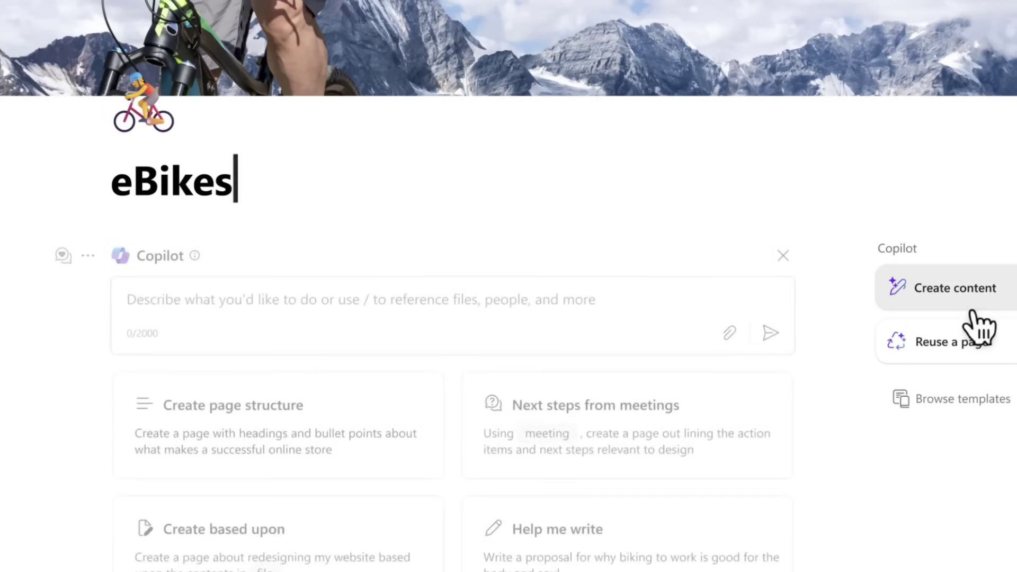
click(983, 331)
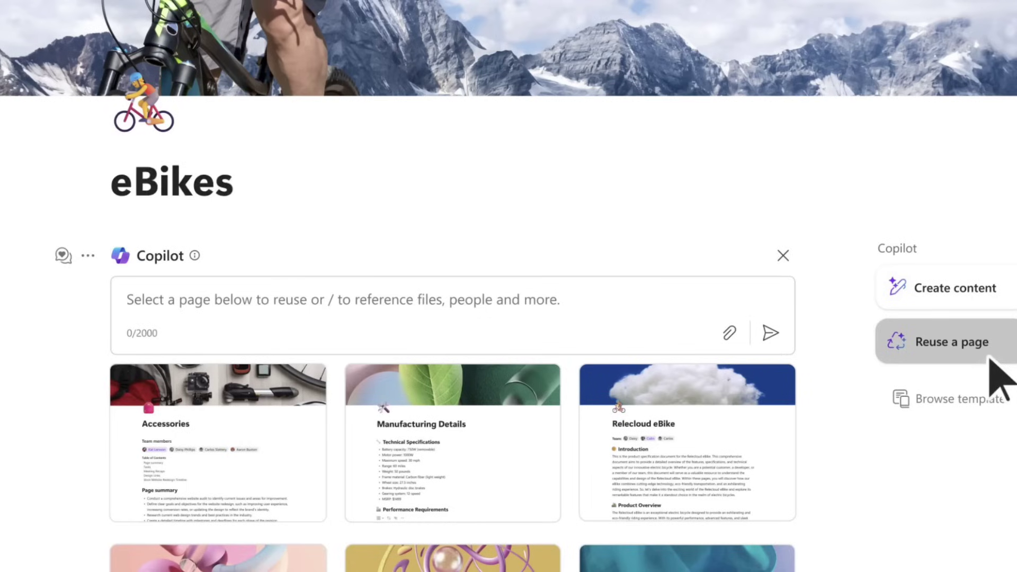
click(250, 438)
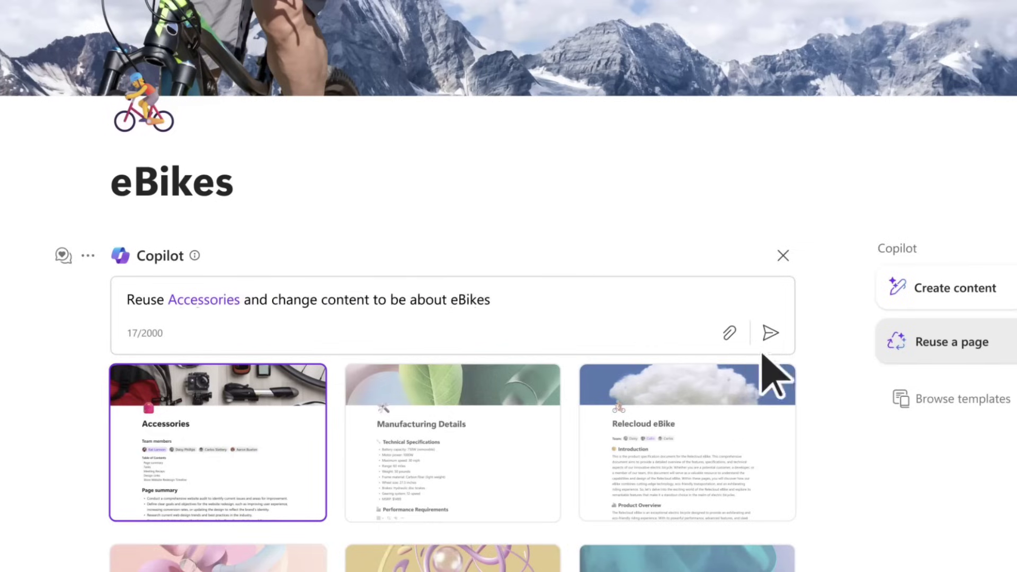
click(777, 335)
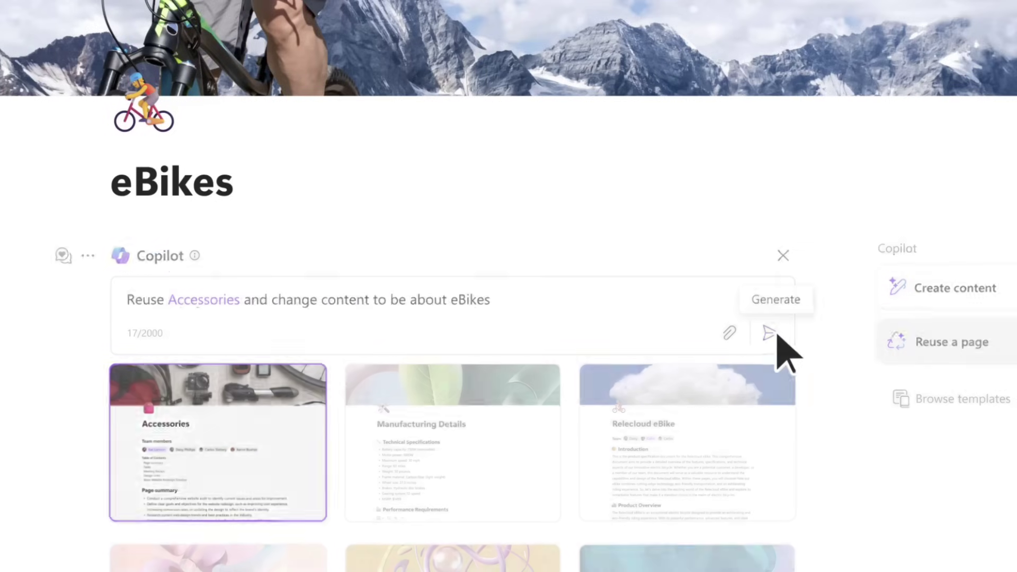
scroll(863, 477, down, 15)
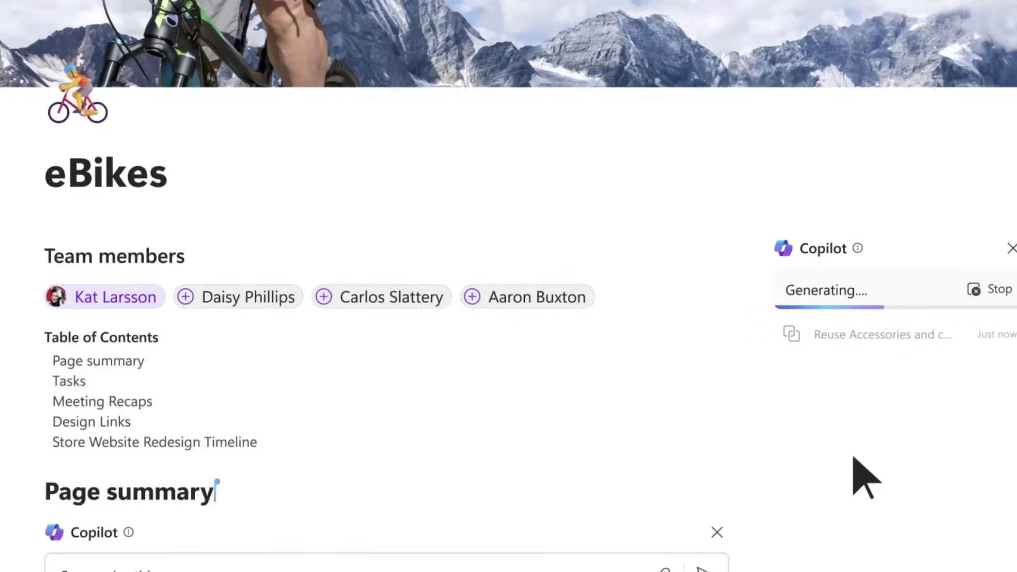
scroll(854, 466, down, 15)
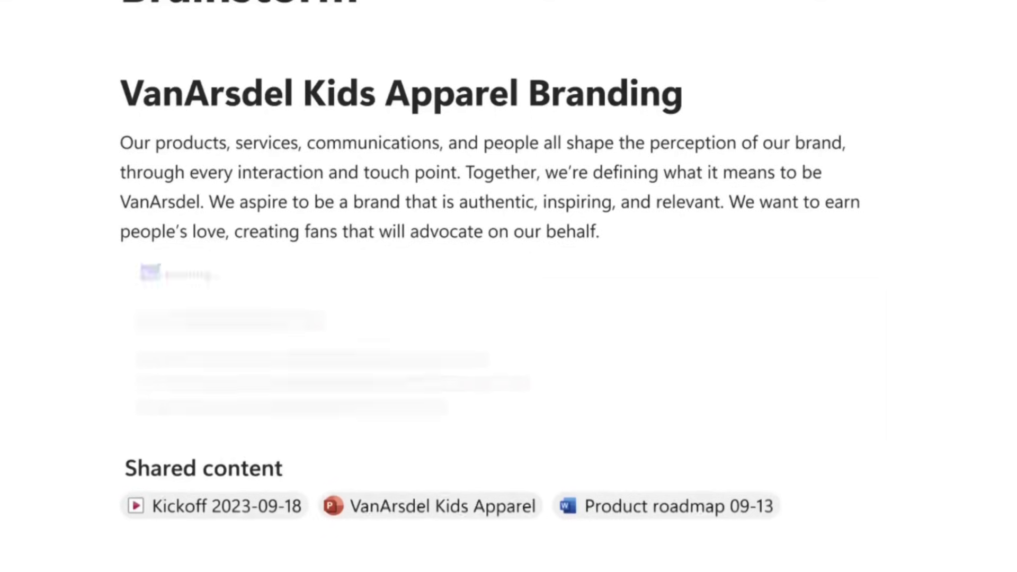
Step: Draw a text box near the whiteboard's top and type the title 'Mind Map'
scroll(584, 491, down, 4)
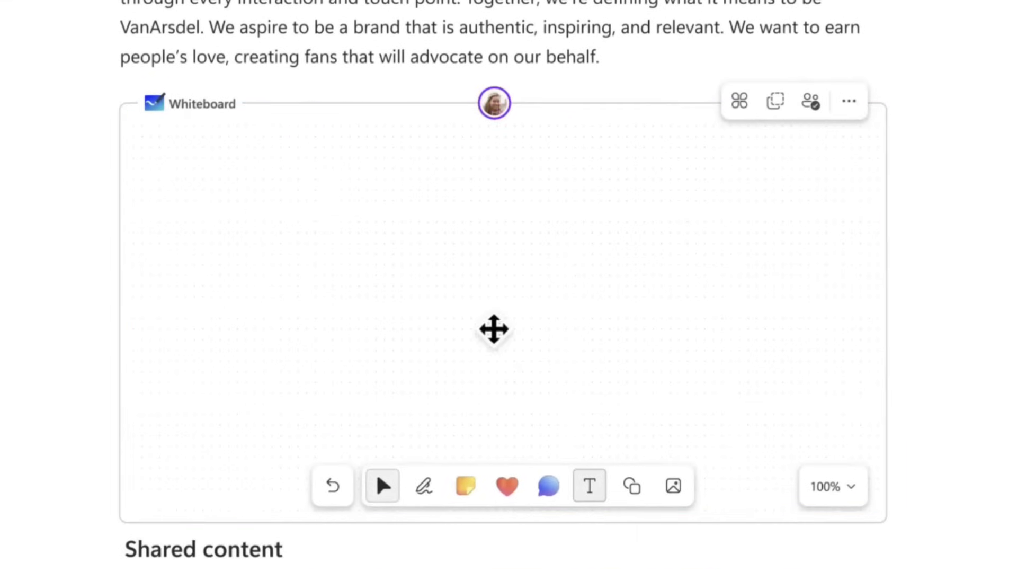
drag(401, 181, 585, 253)
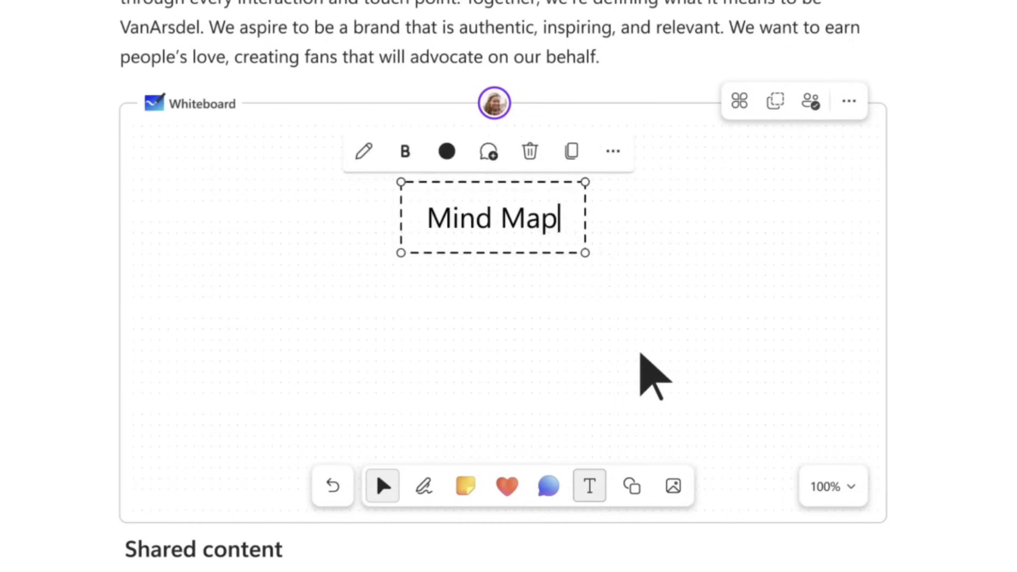
click(636, 484)
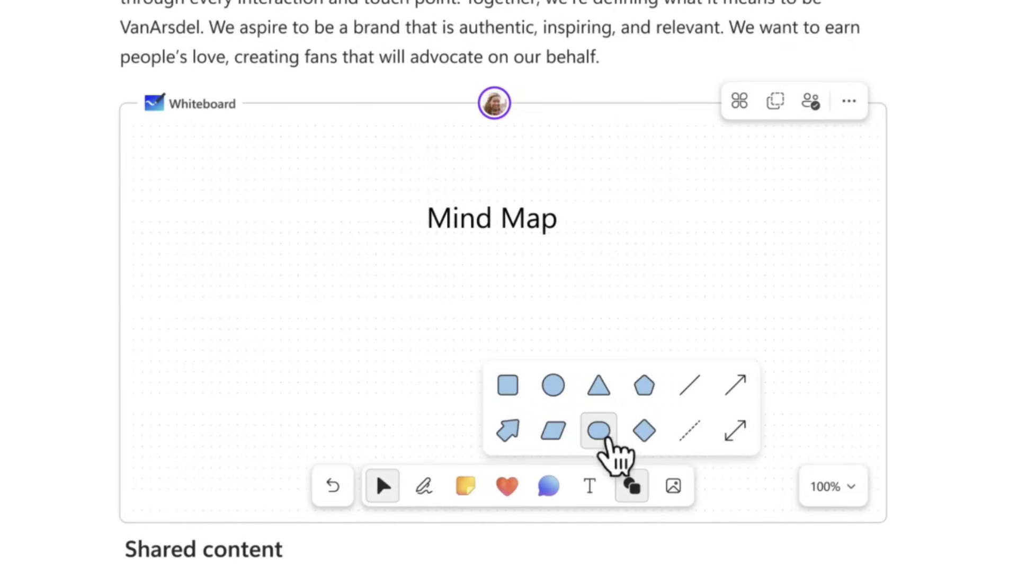
Step: Add a pink oval labelled 'GTM Marketing Strategy' to the whiteboard
click(606, 438)
text(GTM Marke)
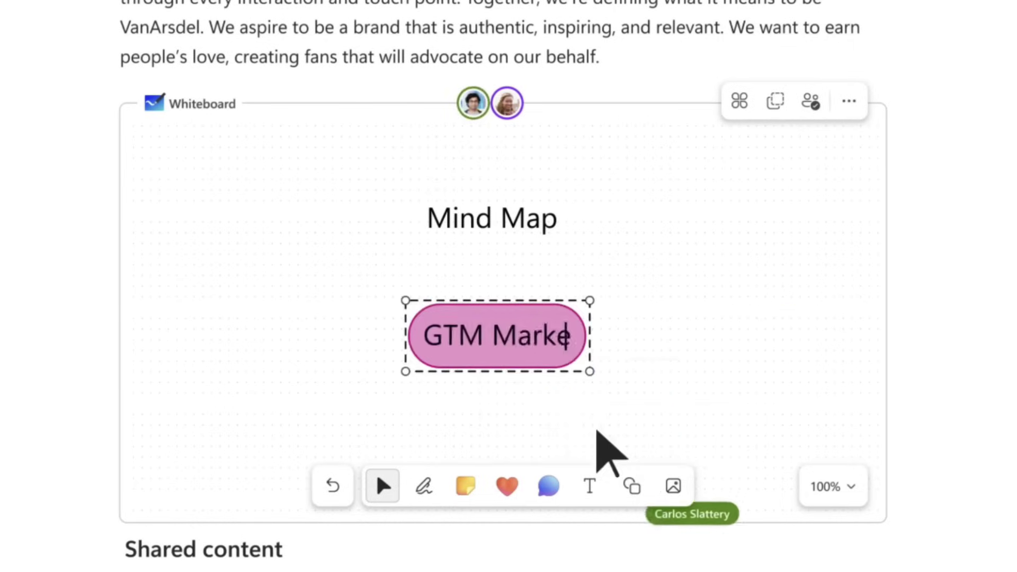
text(ting Strategy)
click(600, 439)
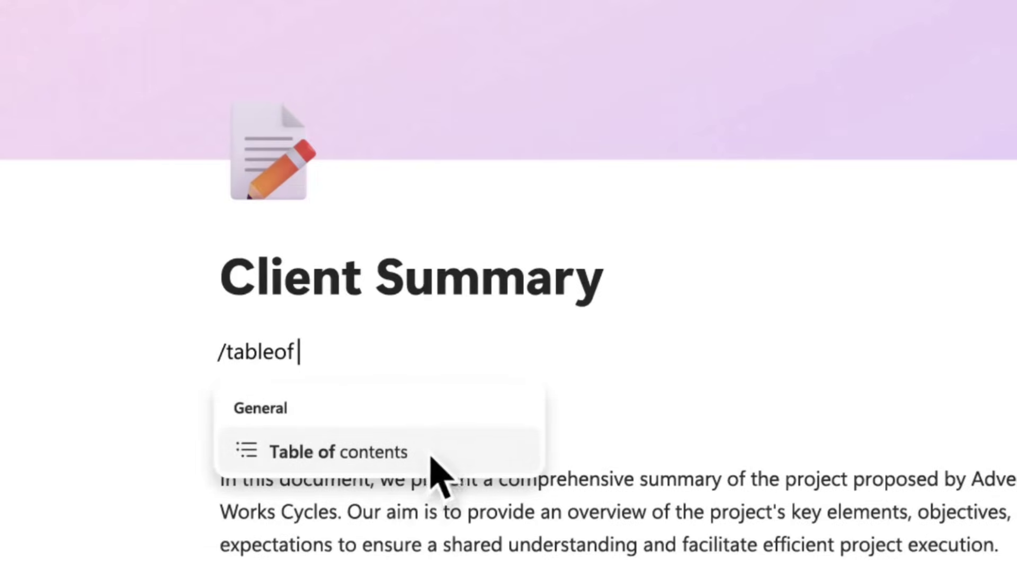
Step: Insert a table of contents listing the Client Summary page's headings
click(429, 454)
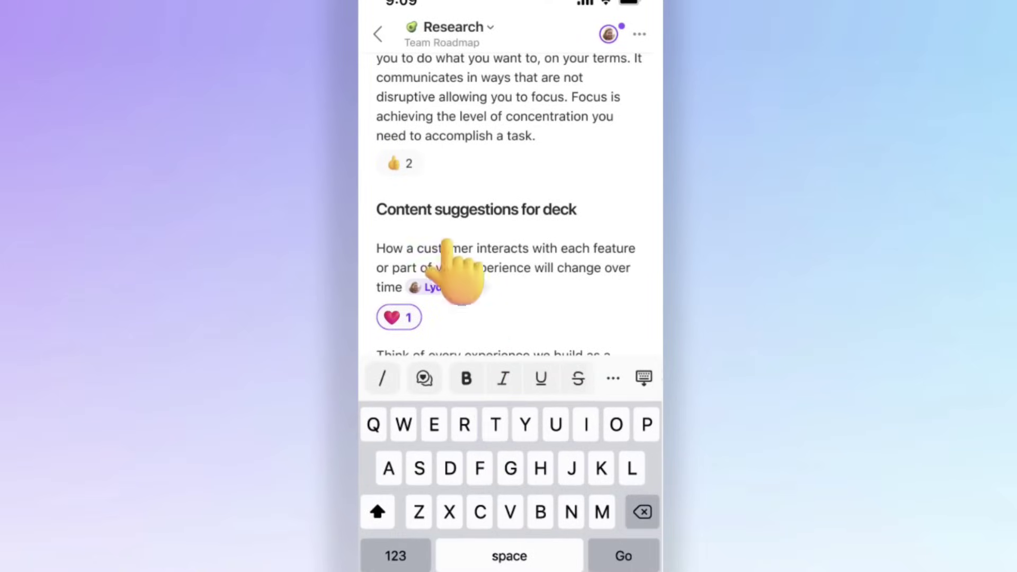
Step: Go back from the mobile Research note to the Home screen
click(378, 32)
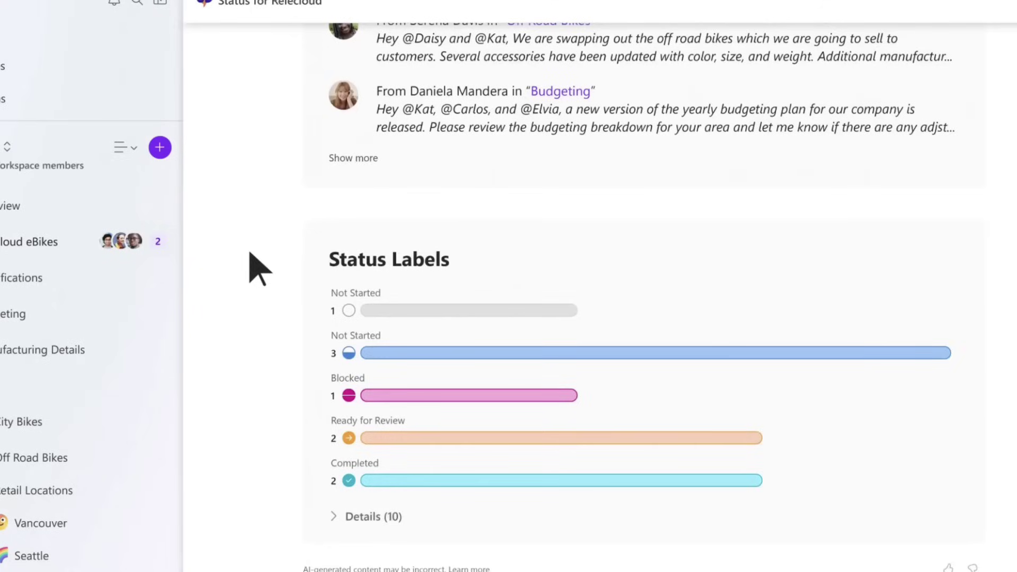
Step: Expand the Details (7) list under the Tasks chart to show all seven outstanding tasks
scroll(258, 269, up, 12)
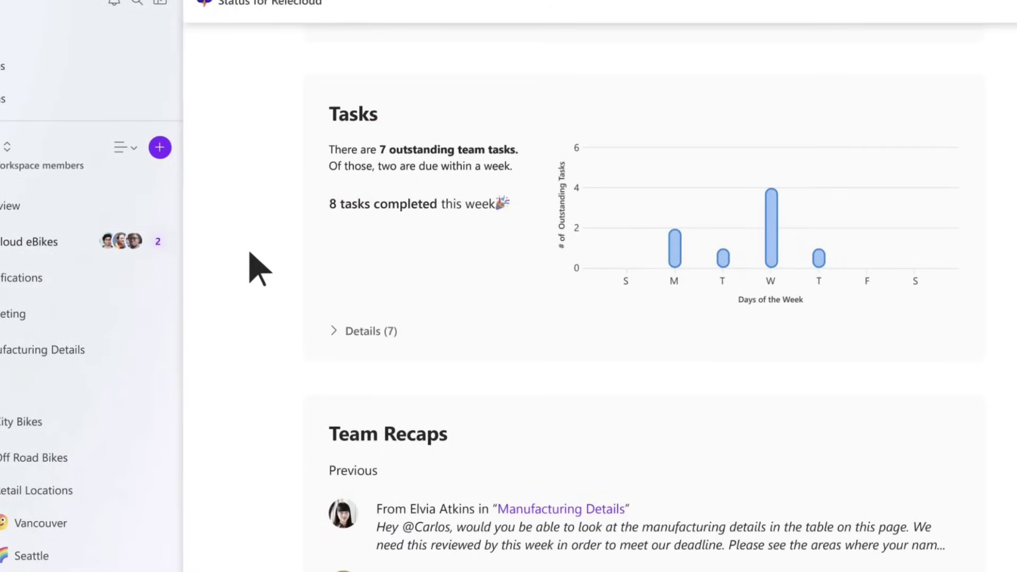
click(334, 332)
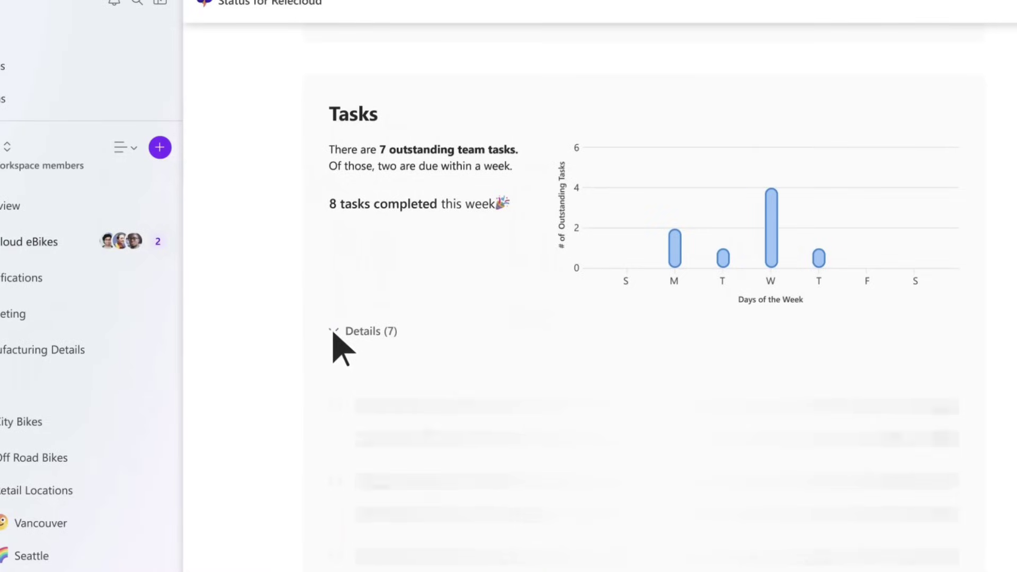
scroll(370, 334, down, 4)
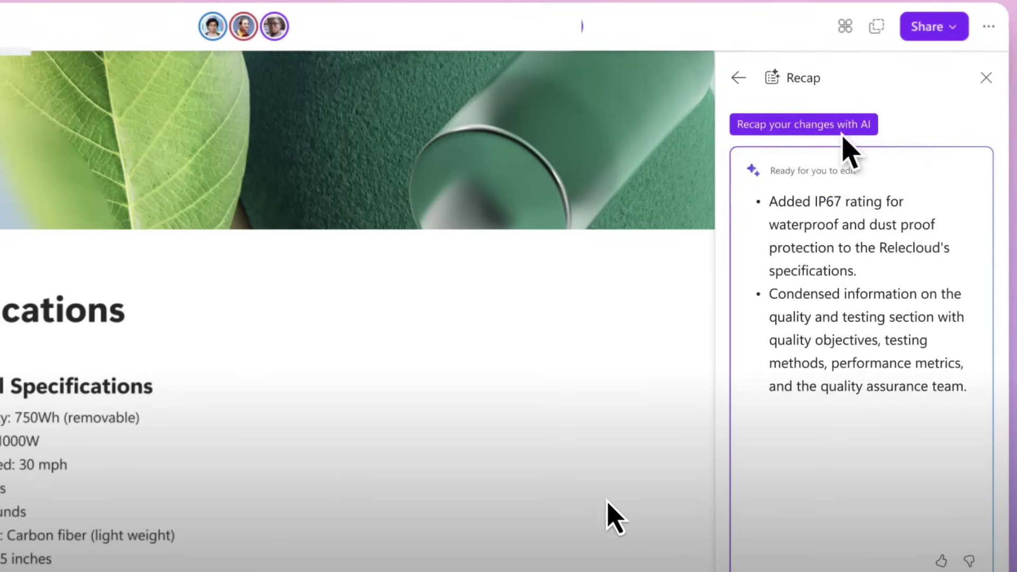
Step: Generate an AI recap of your own changes to the Specifications page
click(986, 77)
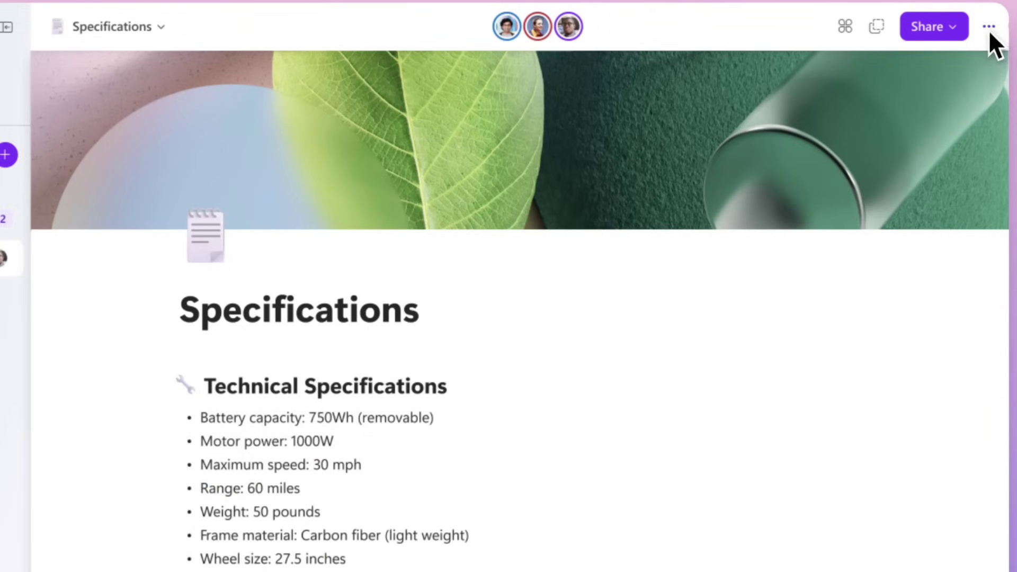
click(989, 27)
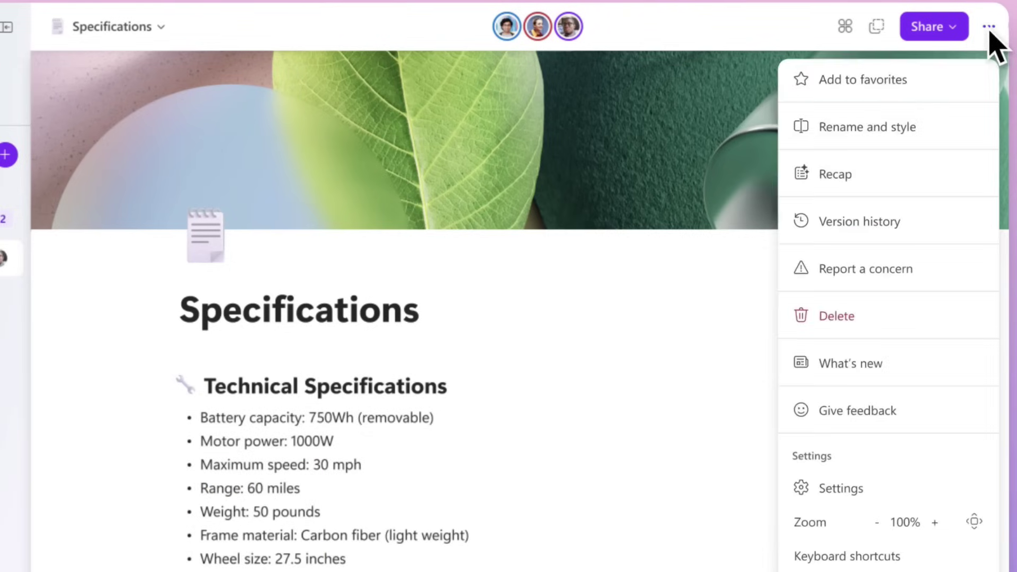
click(873, 174)
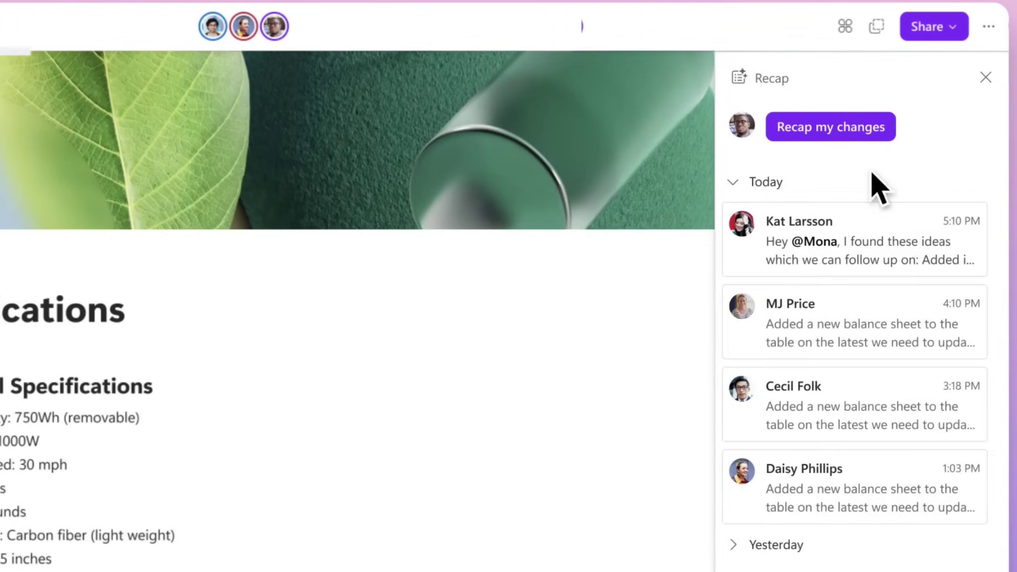
click(841, 135)
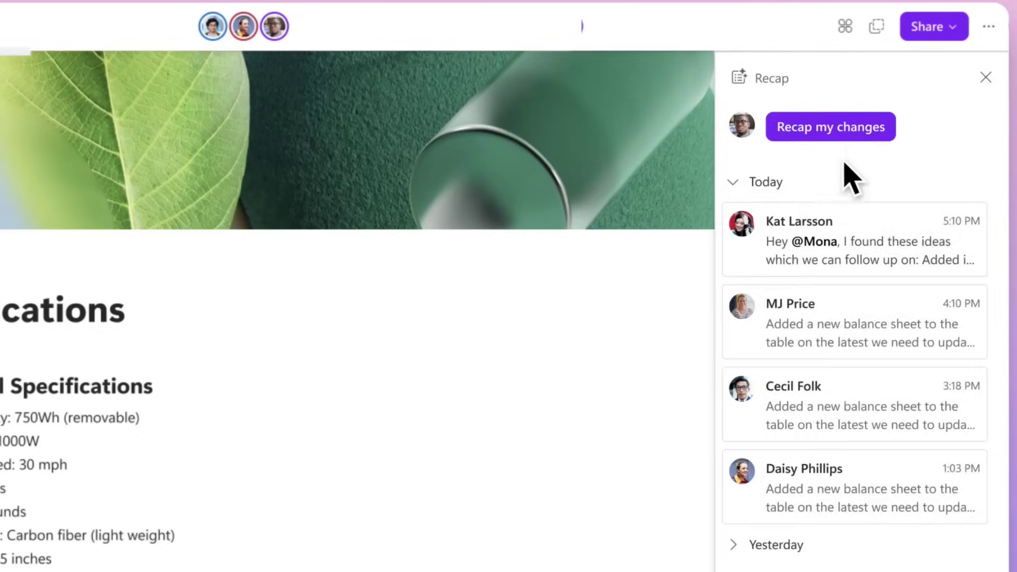
click(842, 133)
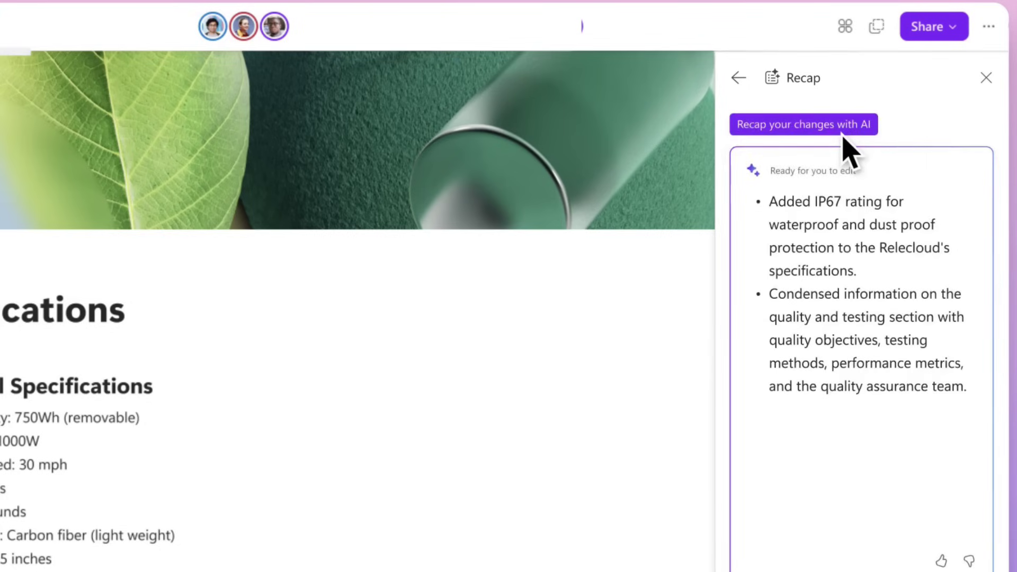
Step: Add a 'Hey @' greeting above the bullets mentioning a teammate and asking them to review the revisions
click(752, 193)
key(Return)
key(Return)
key(Up)
key(Up)
text(Hey)
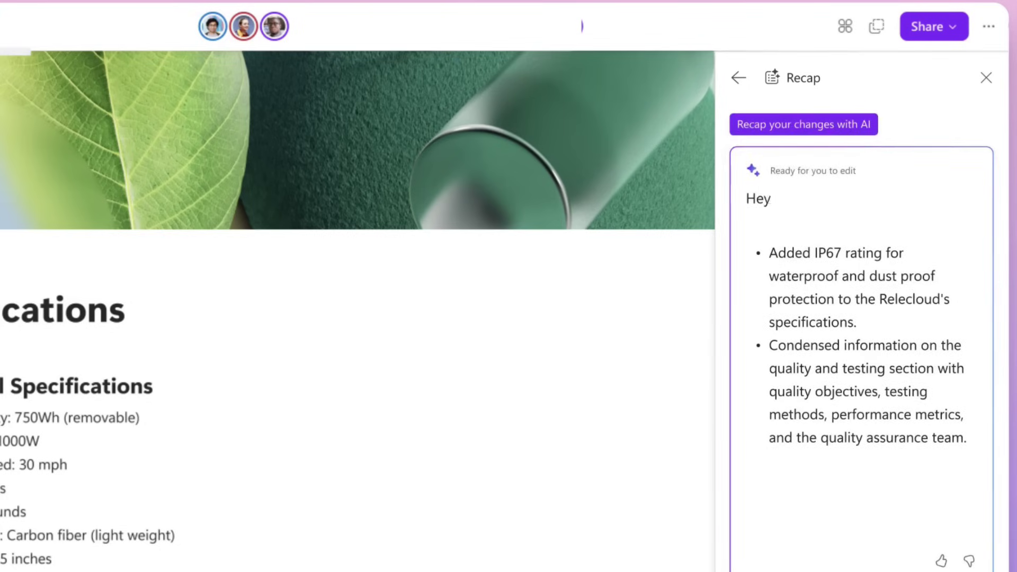
text( @)
key(Down)
key(Return)
text(, I revised these sections of the specifications page which I would like you to review.)
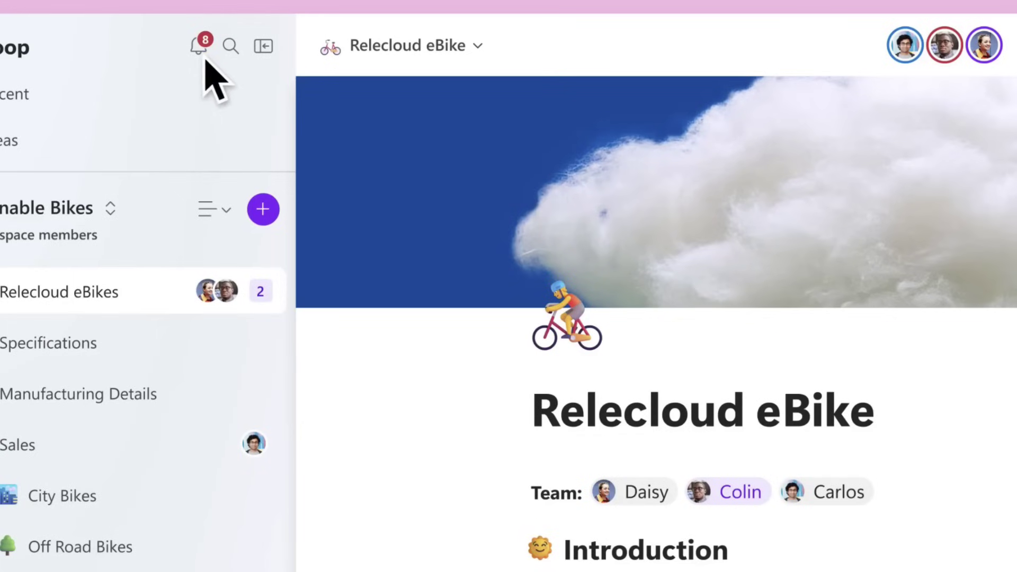
Step: Open the recap mention notification to view the Specifications page recap with the IP67 rating
click(109, 25)
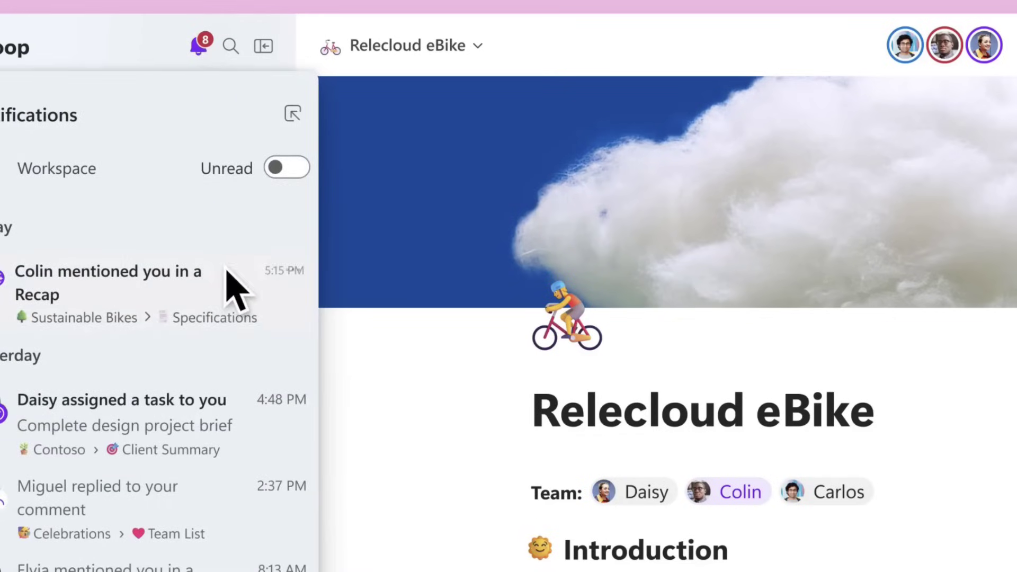
click(229, 286)
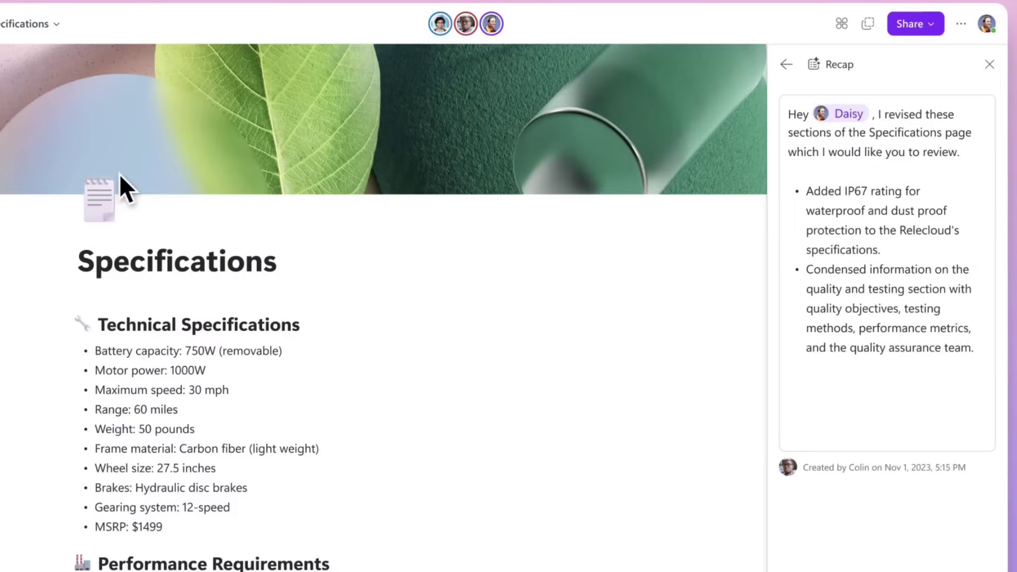